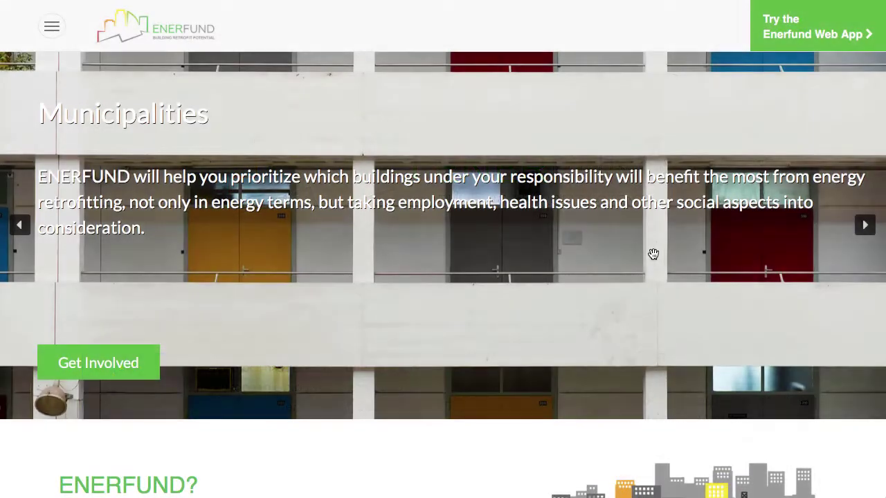
Launch the ENERFUND web app and pick United Kingdom from the country list
scroll(654, 254, down, 5)
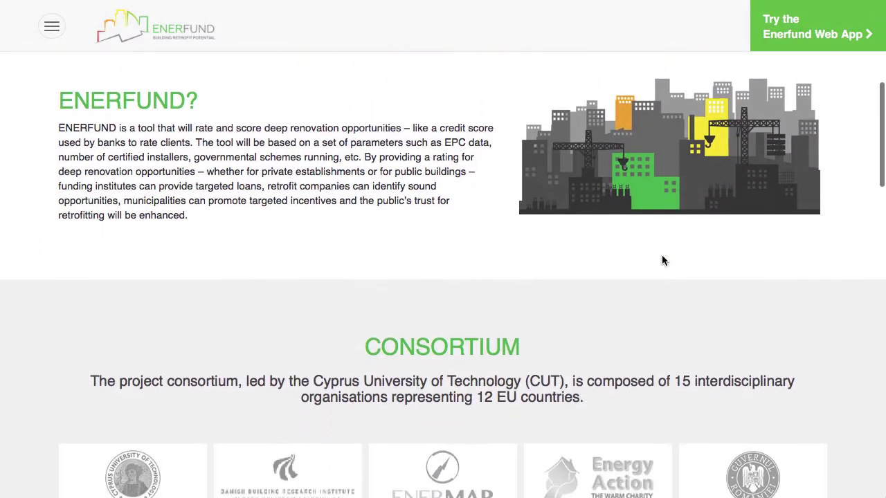
scroll(662, 261, down, 3)
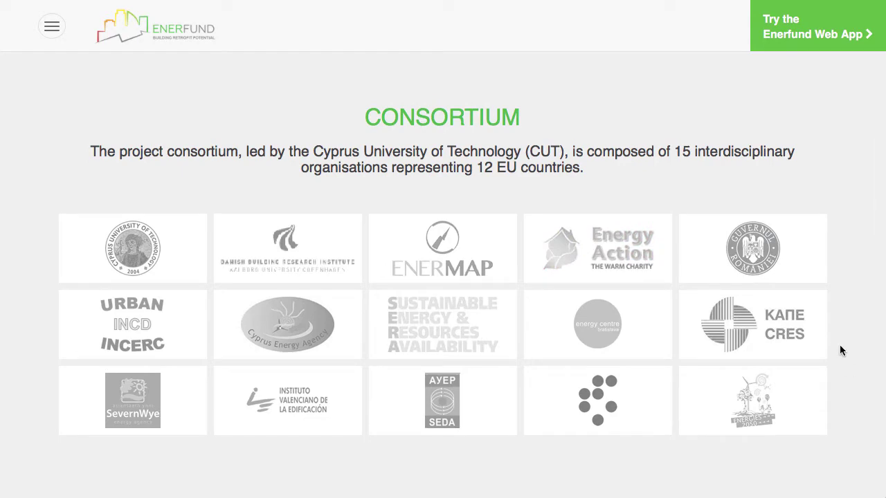
scroll(840, 345, up, 4)
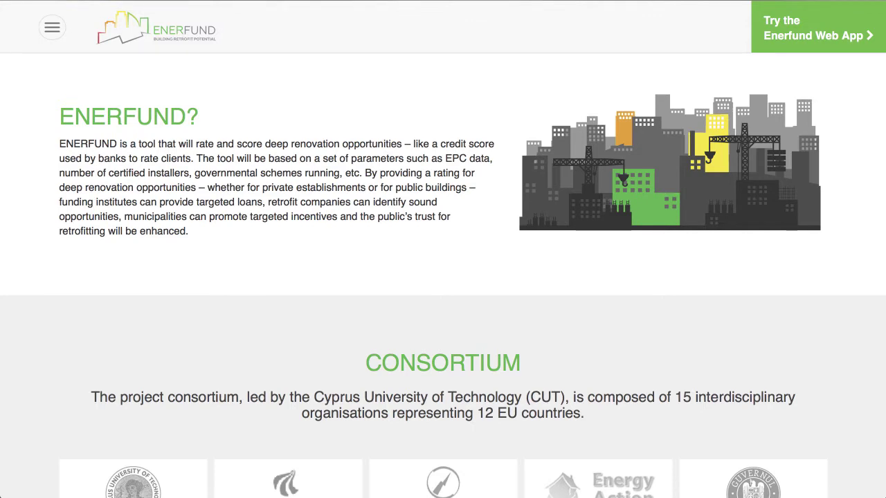
click(801, 39)
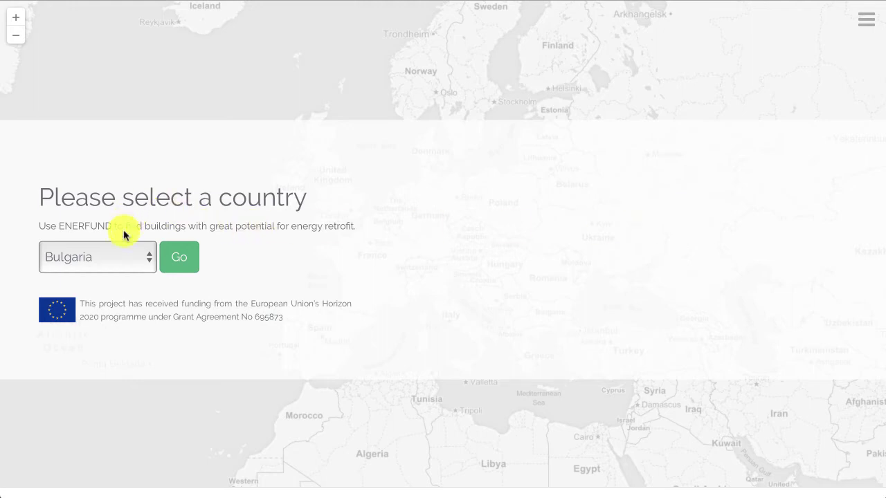
click(118, 249)
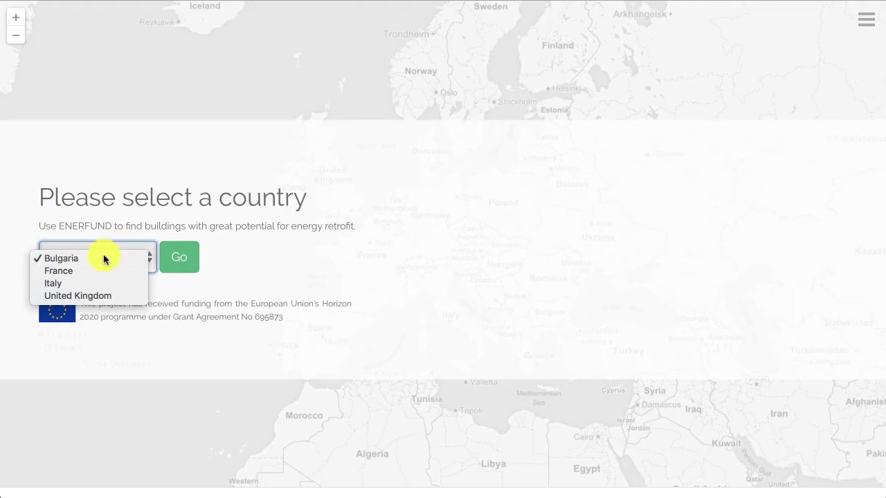
click(92, 296)
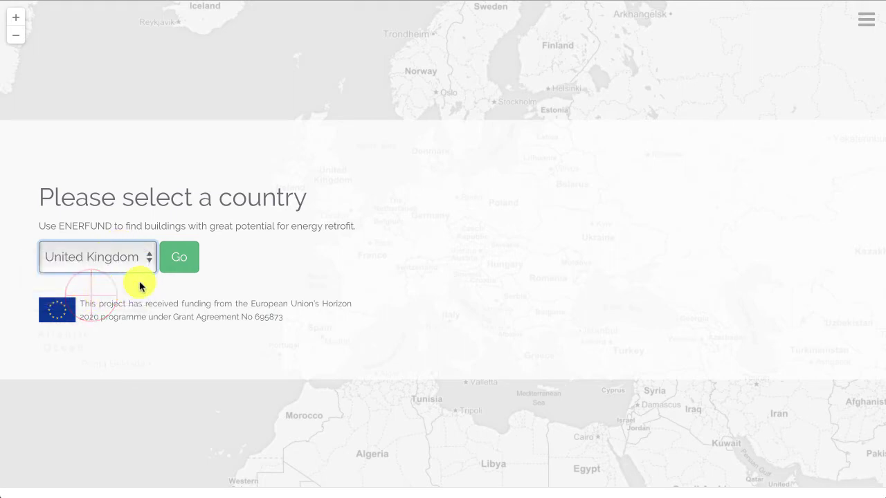
Confirm United Kingdom with Go to display its colour-coded building markers
click(183, 267)
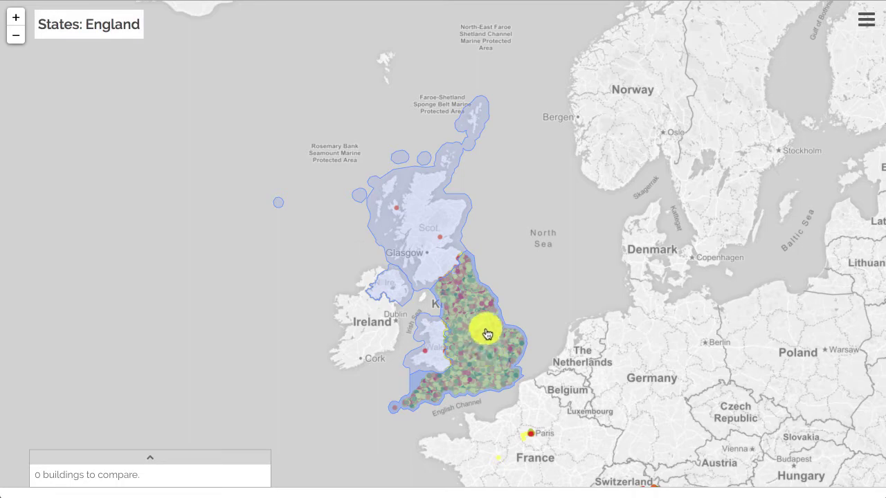
Zoom the map from England into Greater London, then into London's boroughs
click(475, 353)
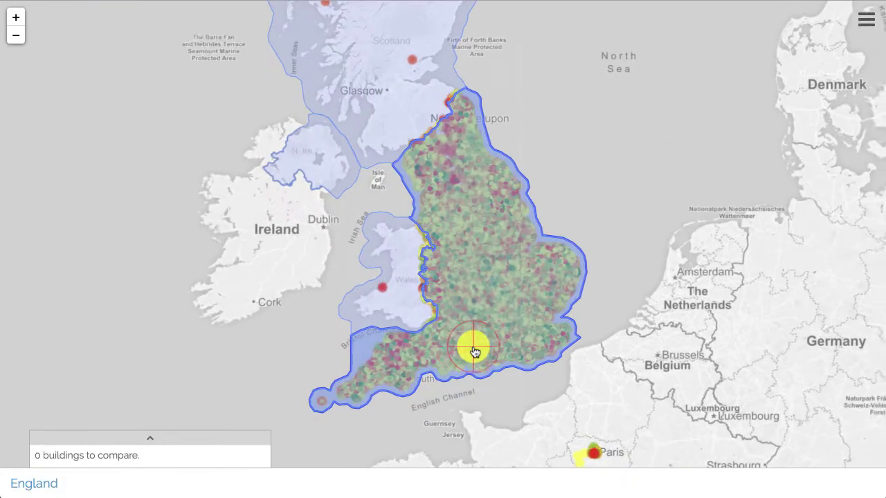
scroll(488, 348, up, 1)
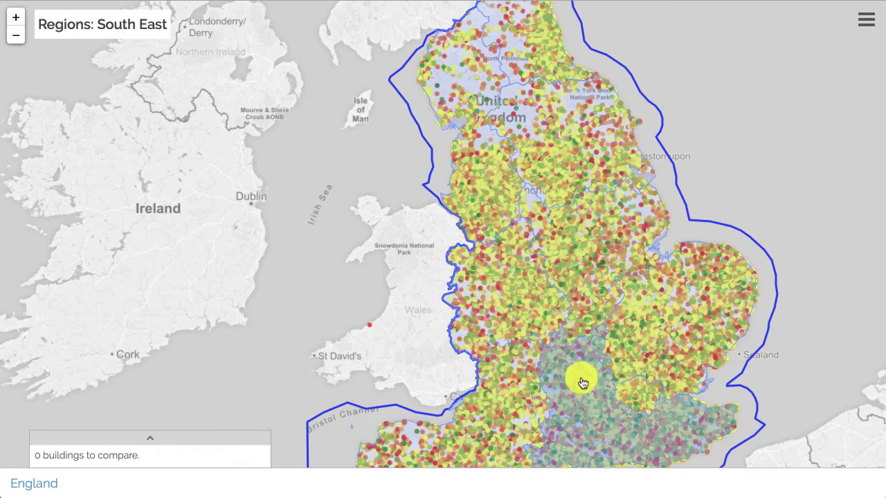
click(634, 390)
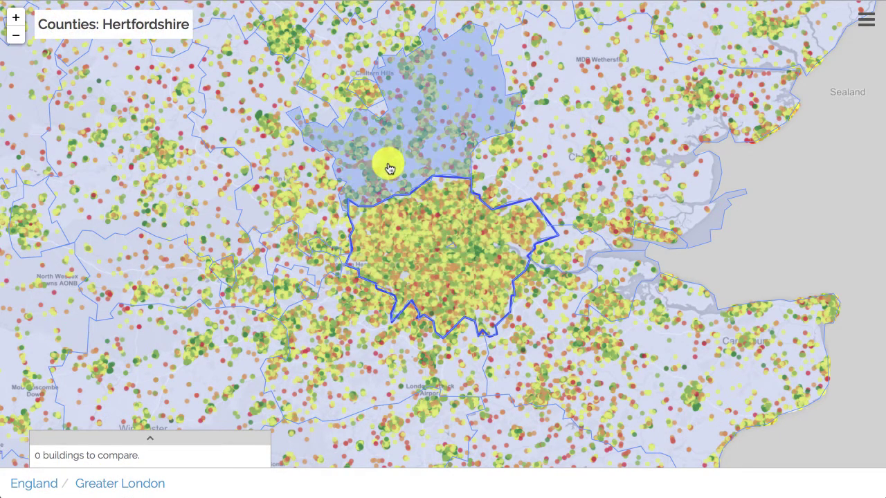
click(417, 246)
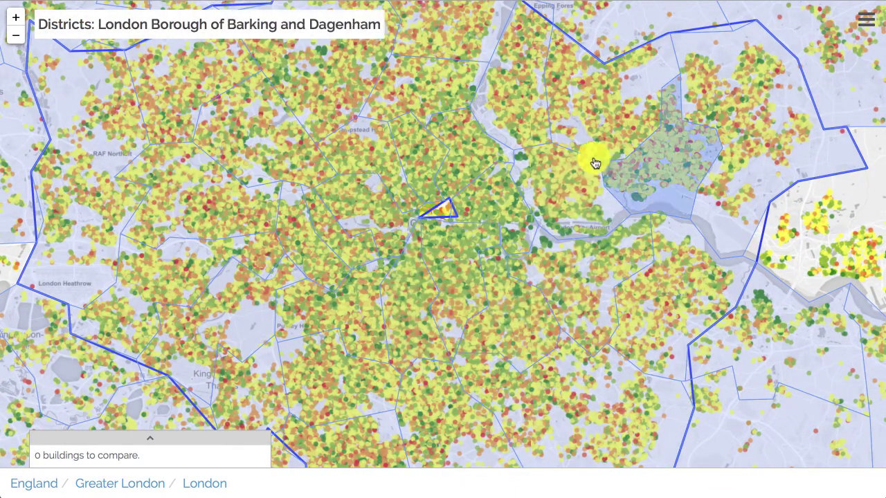
Zoom into City of Westminster, back out to London, then into Westminster again
click(374, 205)
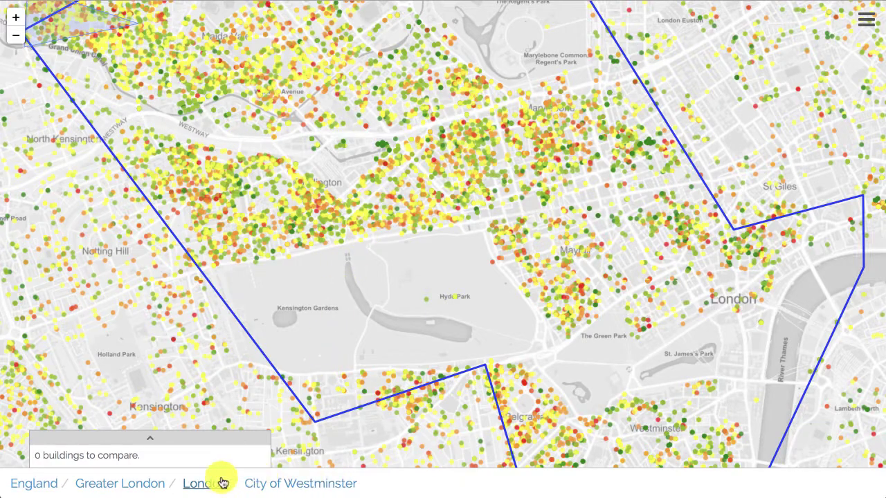
click(204, 485)
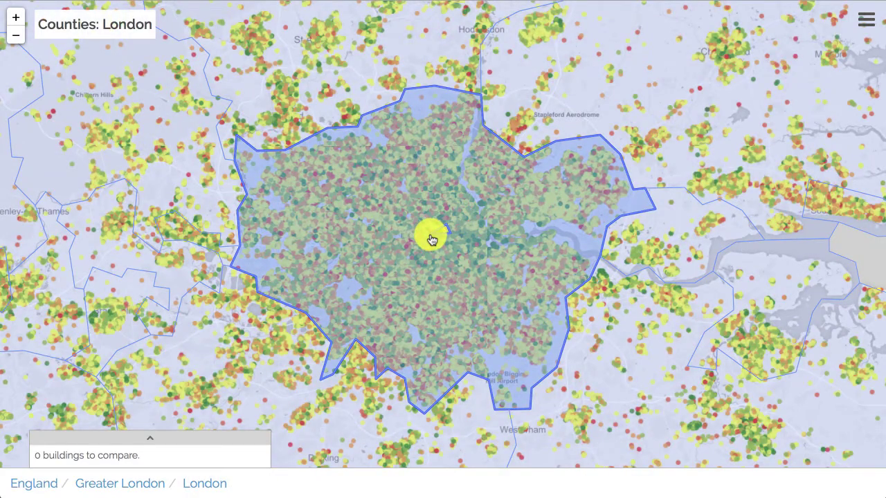
click(429, 237)
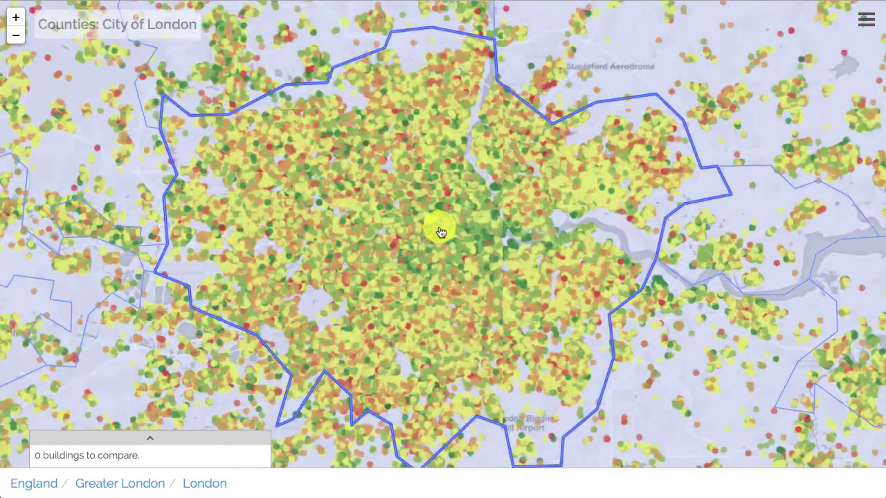
click(379, 209)
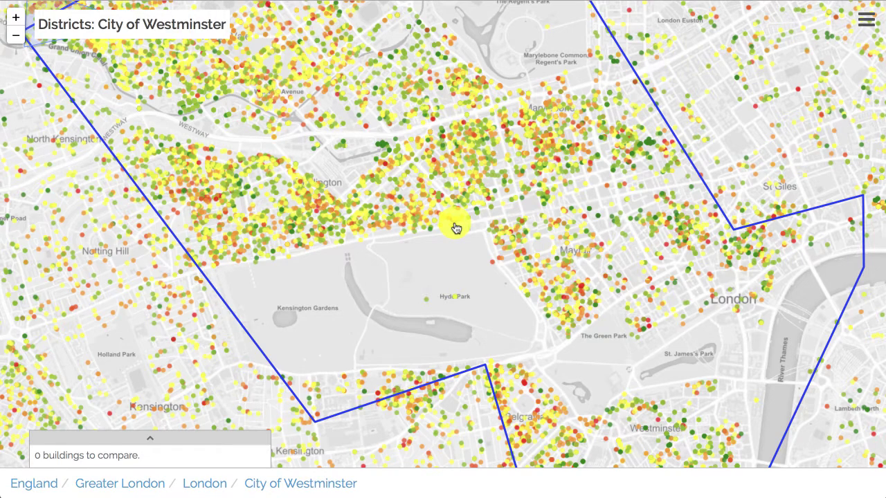
Open the filter panel and trial the rating and potential rating sliders, then restore ratings A–G
click(867, 24)
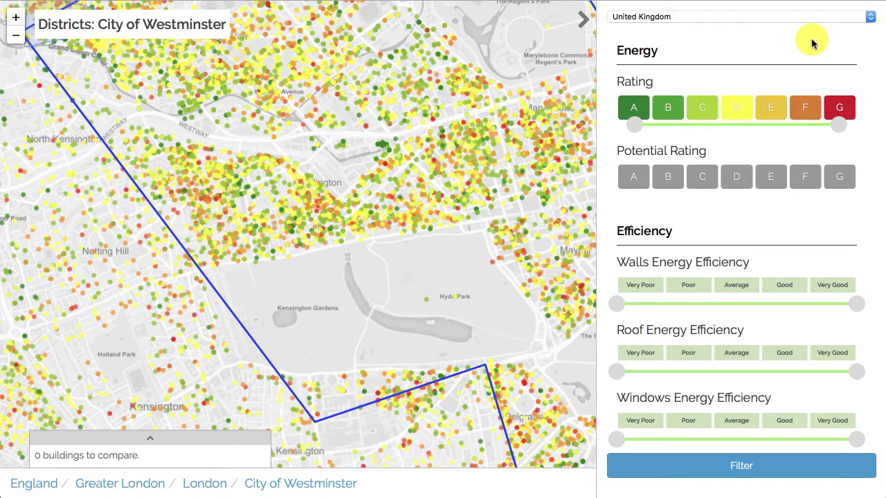
drag(634, 125, 735, 126)
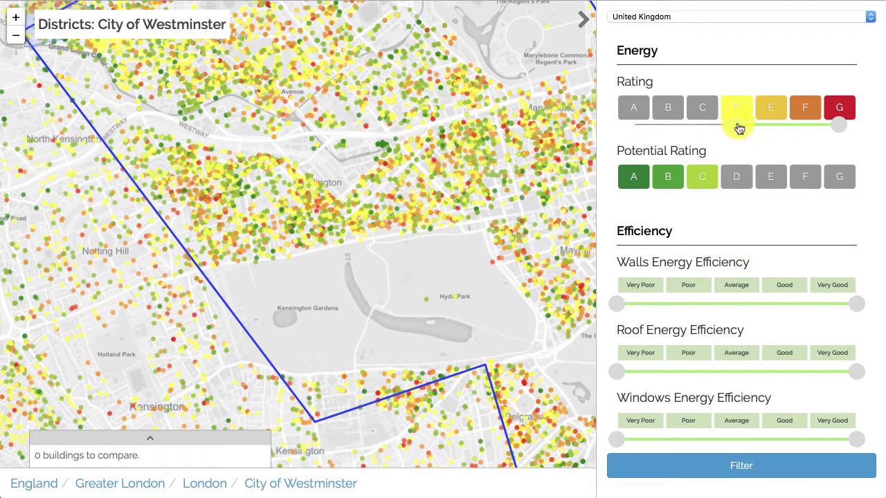
click(642, 179)
drag(642, 180, 676, 177)
click(675, 174)
drag(737, 126, 635, 127)
Adjust the walls efficiency range and scroll through the efficiency filters
scroll(682, 171, down, 3)
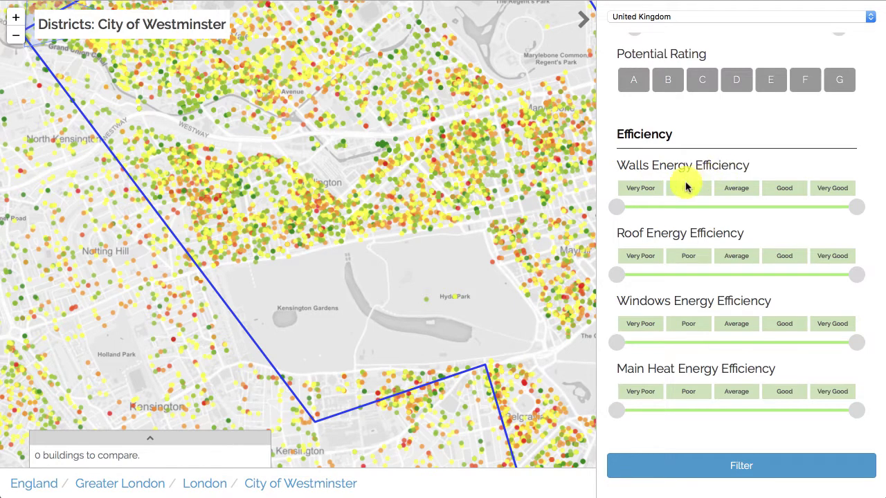
mouse_move(616, 205)
mouse_down()
mouse_move(738, 203)
mouse_move(609, 203)
mouse_up()
scroll(666, 220, down, 1)
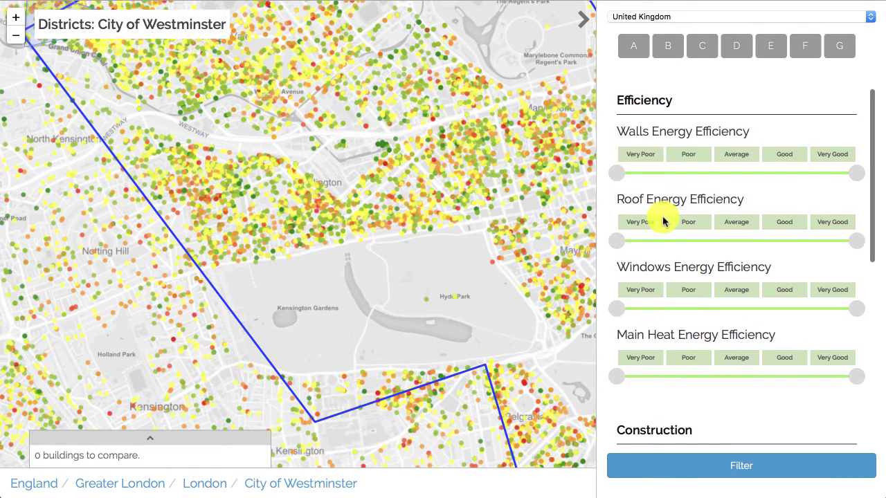
scroll(667, 223, down, 1)
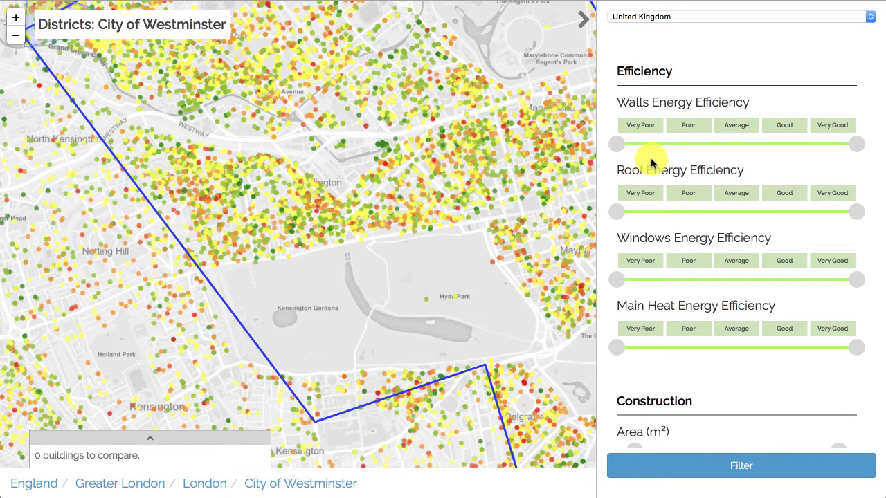
scroll(647, 158, down, 3)
scroll(652, 159, down, 4)
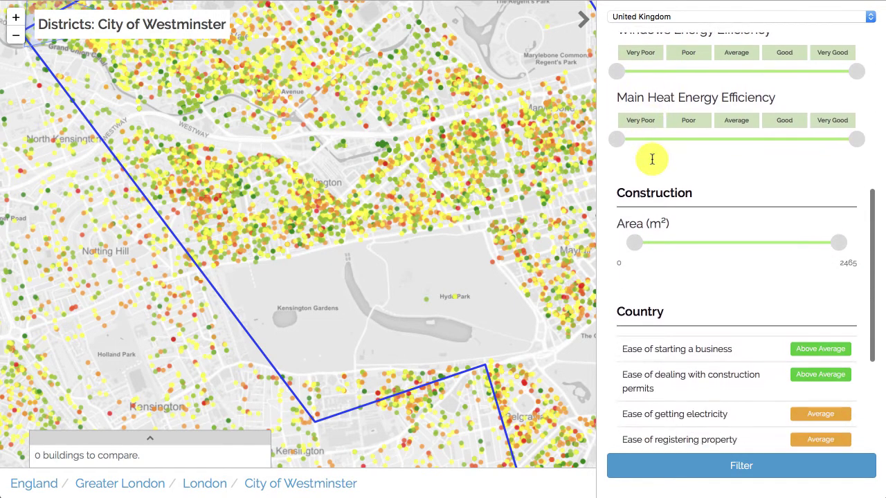
mouse_move(636, 242)
mouse_down()
mouse_move(775, 242)
mouse_move(624, 242)
mouse_up()
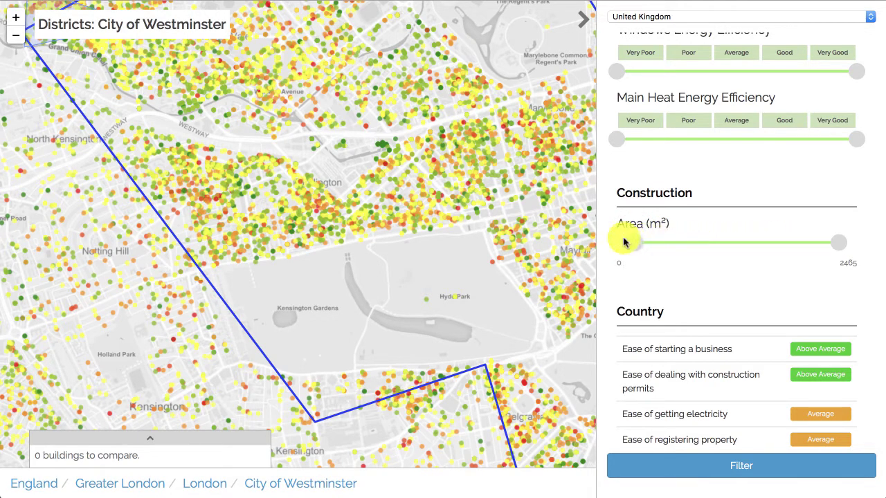
scroll(665, 219, down, 5)
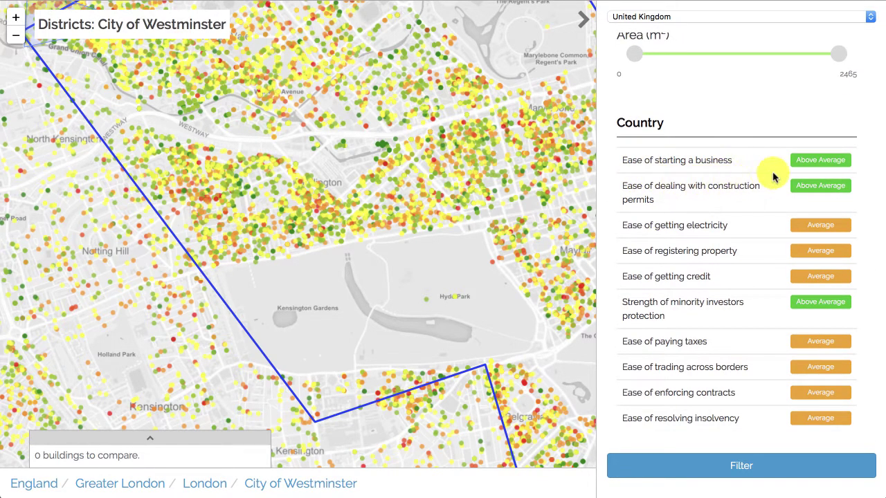
scroll(699, 194, down, 1)
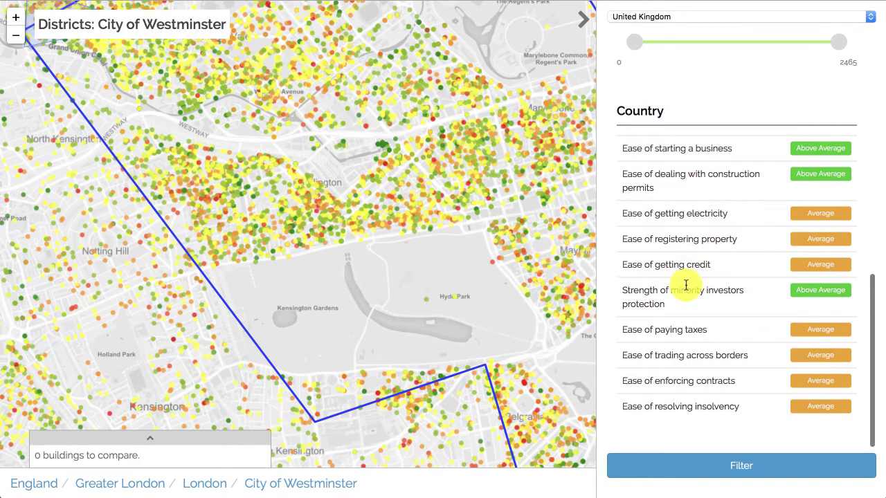
scroll(679, 293, up, 5)
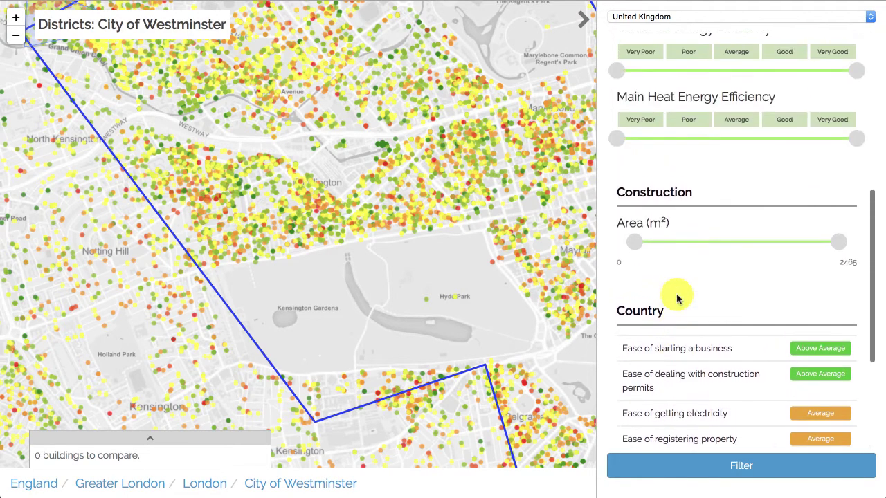
scroll(677, 295, up, 8)
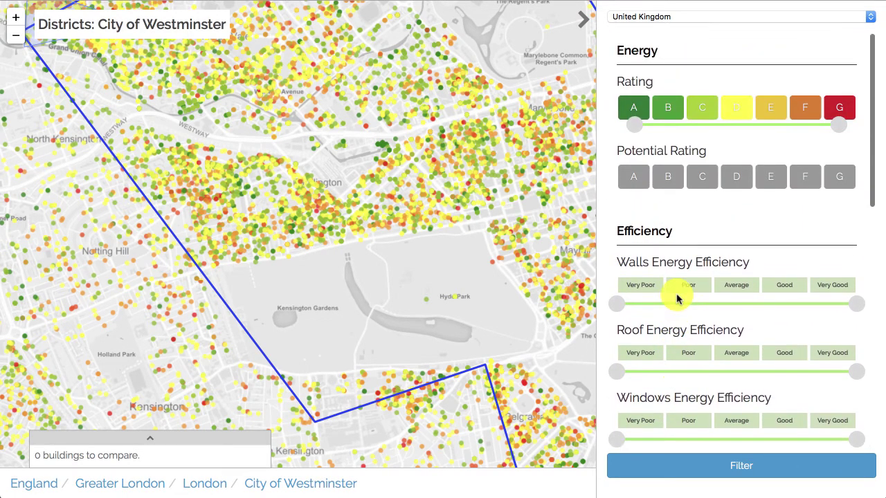
Filter the Westminster map to C–G ratings, then to only E–G
drag(633, 128, 700, 131)
click(736, 467)
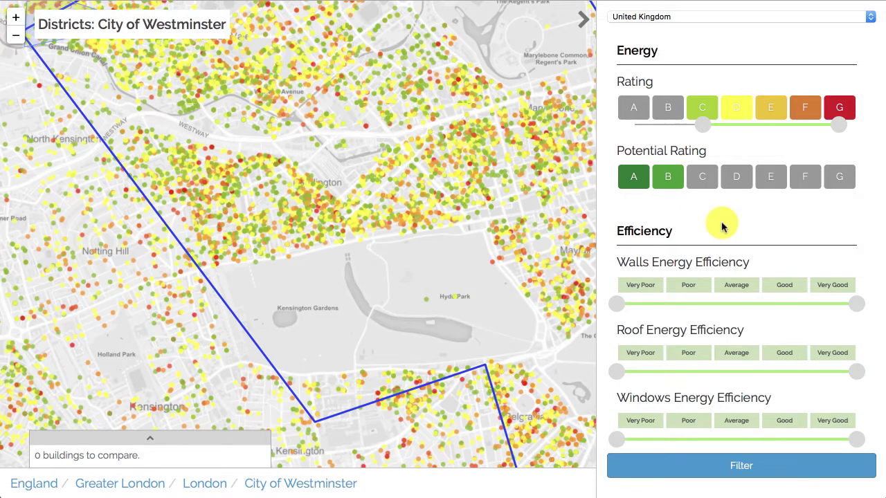
drag(701, 128, 770, 131)
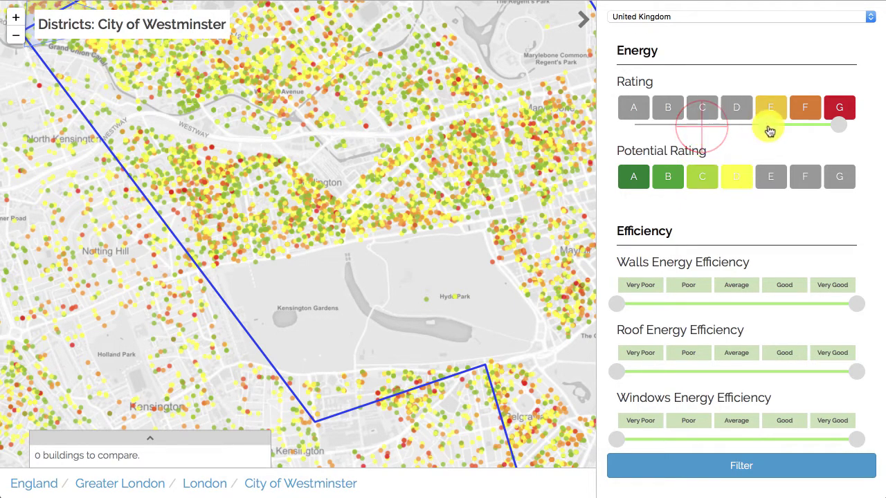
click(741, 468)
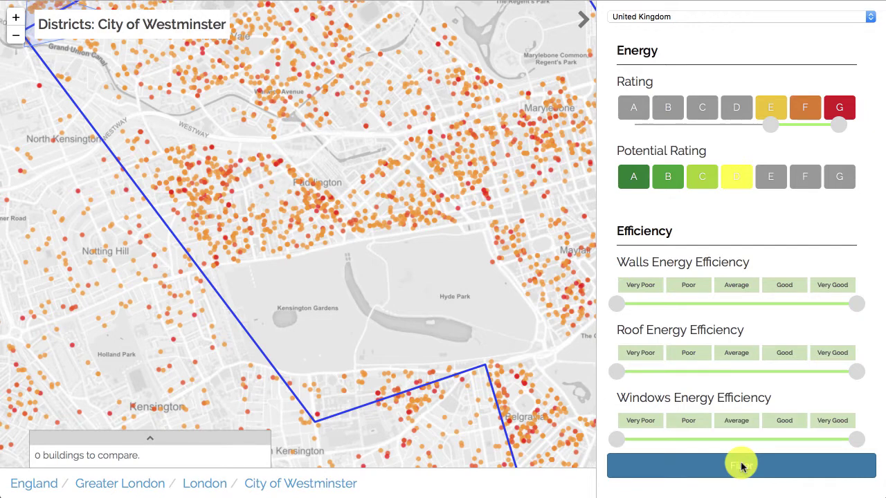
Refilter with all ratings A–G and close the filter panel
drag(769, 126, 633, 126)
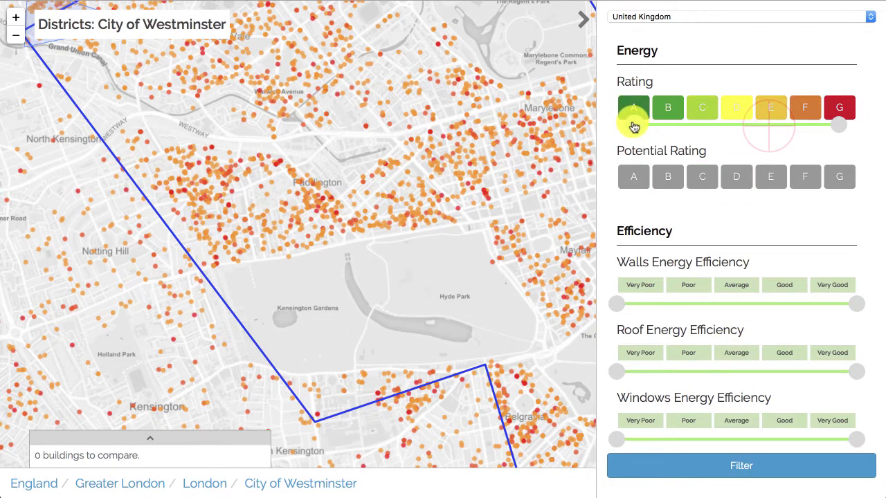
click(727, 475)
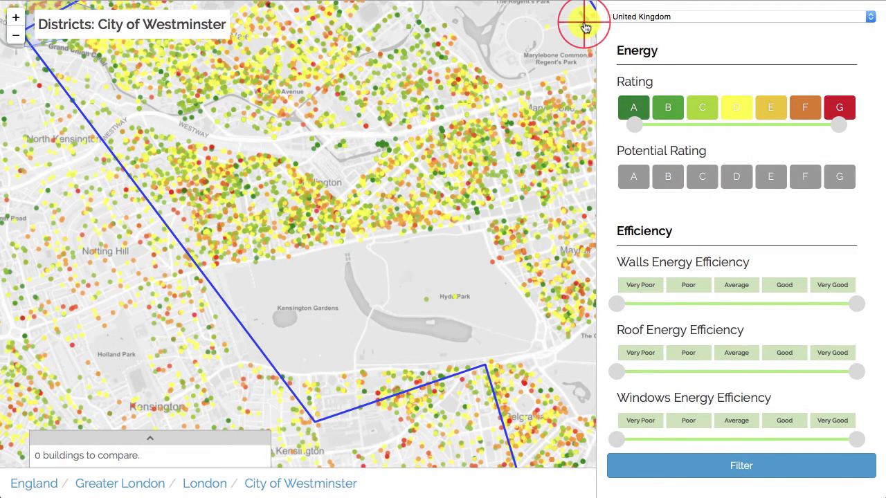
click(585, 26)
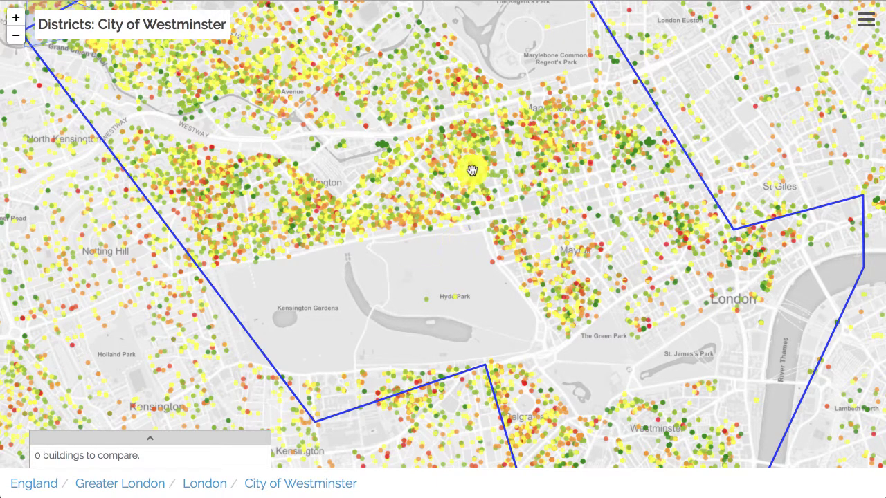
Zoom out over Westminster, then back in until lettered A–G building markers appear
scroll(473, 213, down, 2)
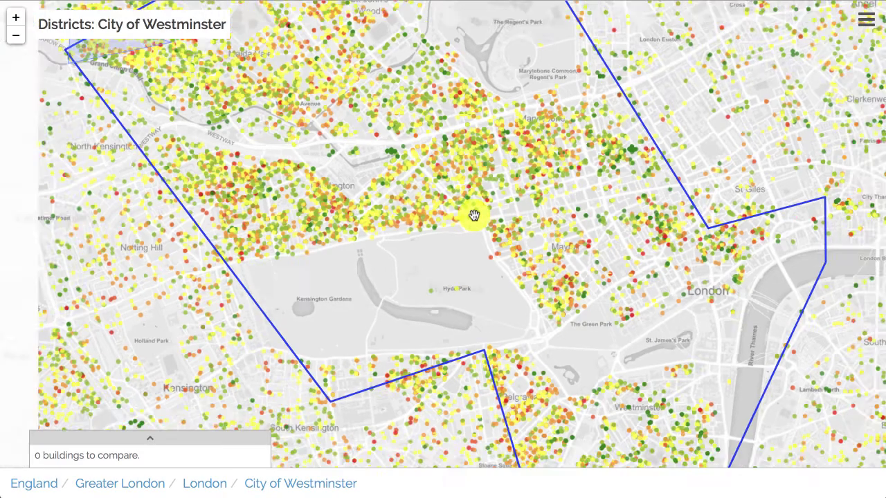
scroll(474, 215, up, 5)
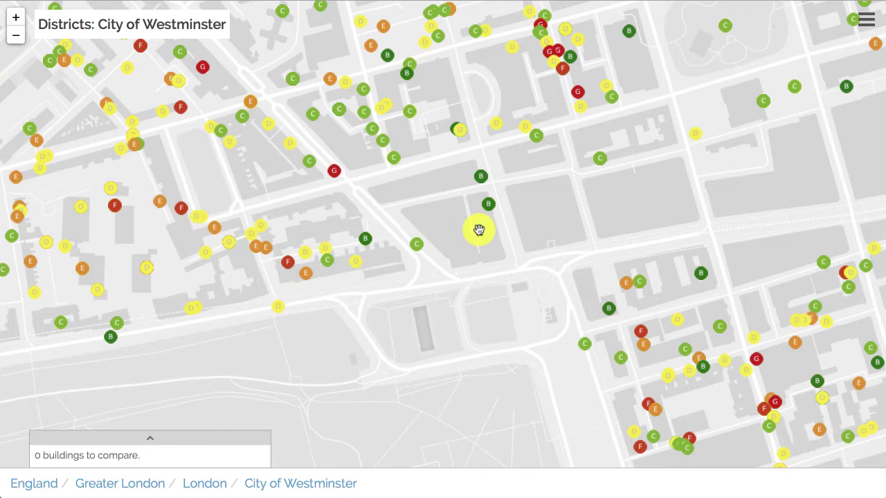
Add a B-rated flat to the compare list, expand it, and add a second Westminster building
click(483, 181)
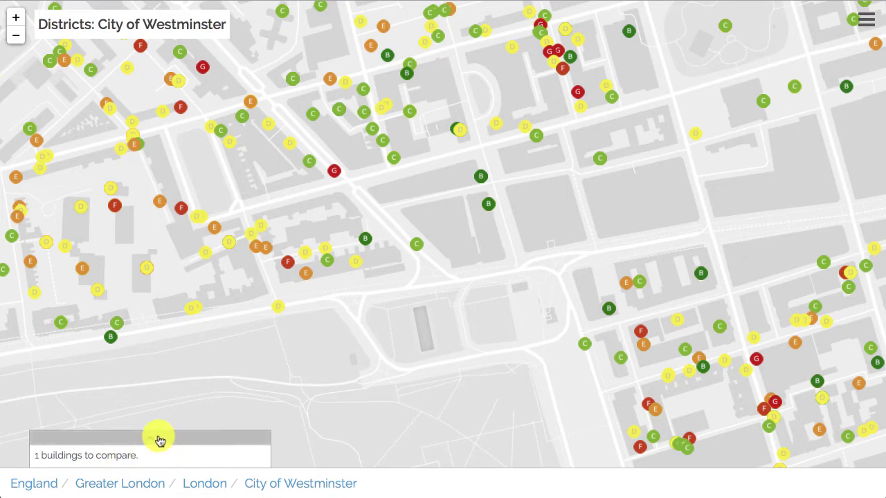
click(158, 439)
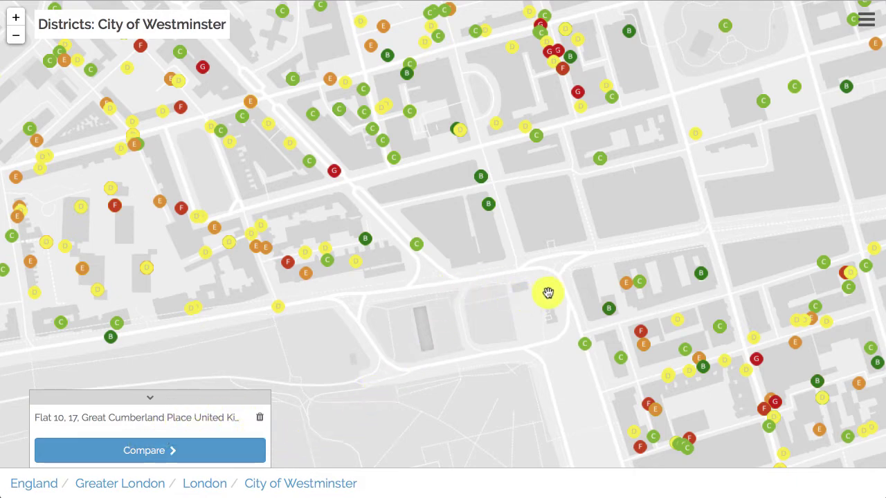
click(626, 287)
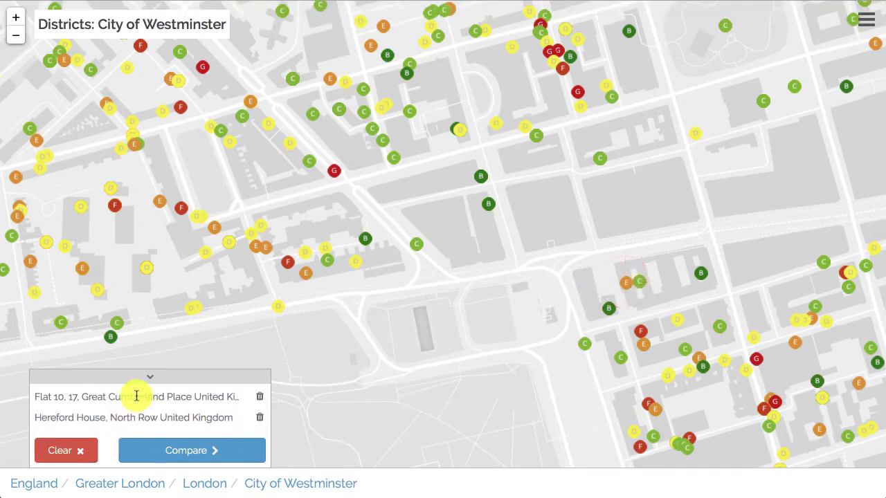
click(192, 451)
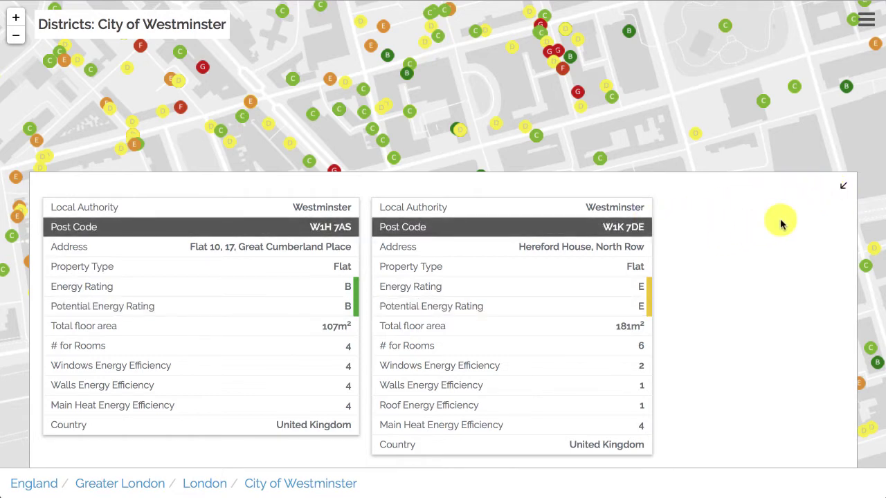
click(843, 192)
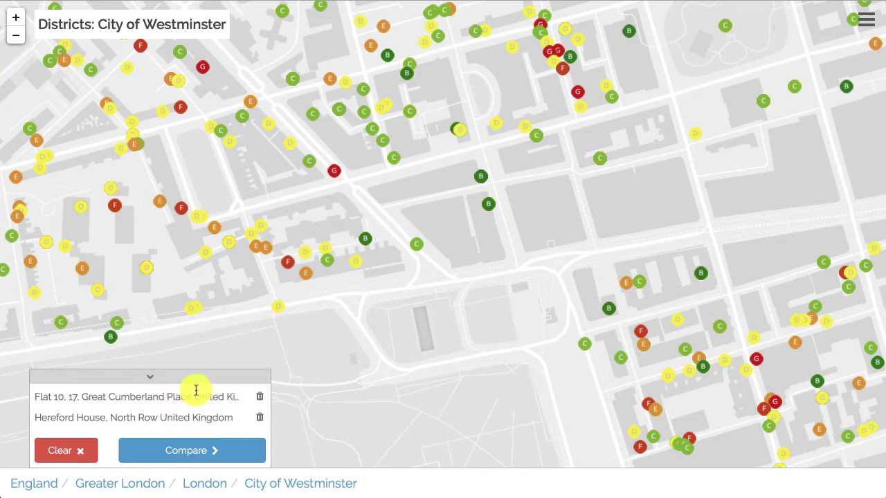
Return to the England view, then select Bulgaria in the filter panel's country list
click(43, 490)
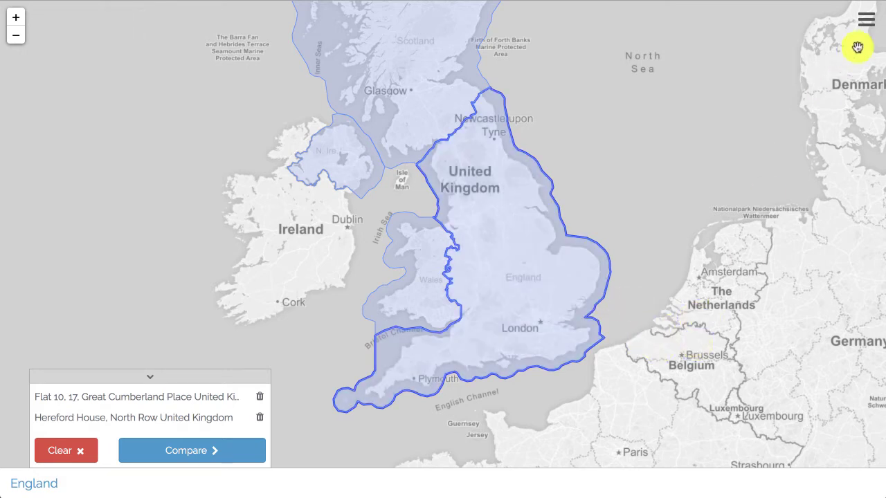
click(866, 21)
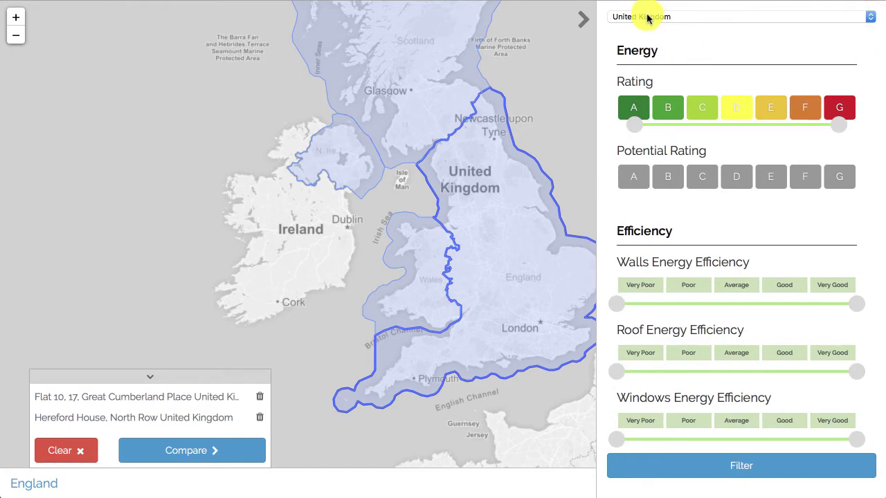
click(643, 18)
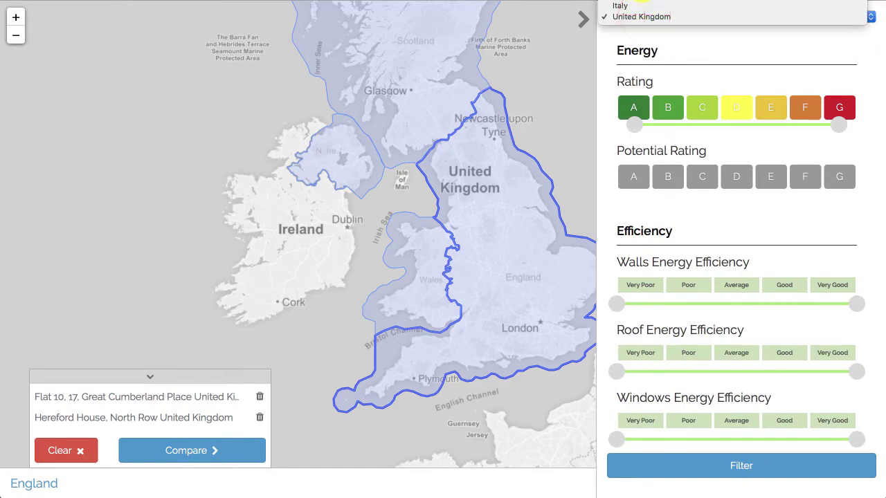
click(632, 4)
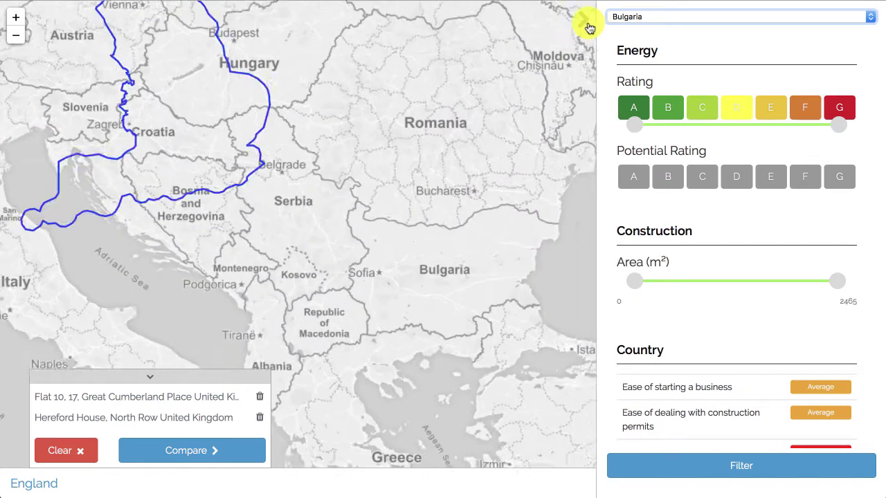
Close the filters, drill into Sofia-Grad and район Красно село, then zoom to street level
click(585, 20)
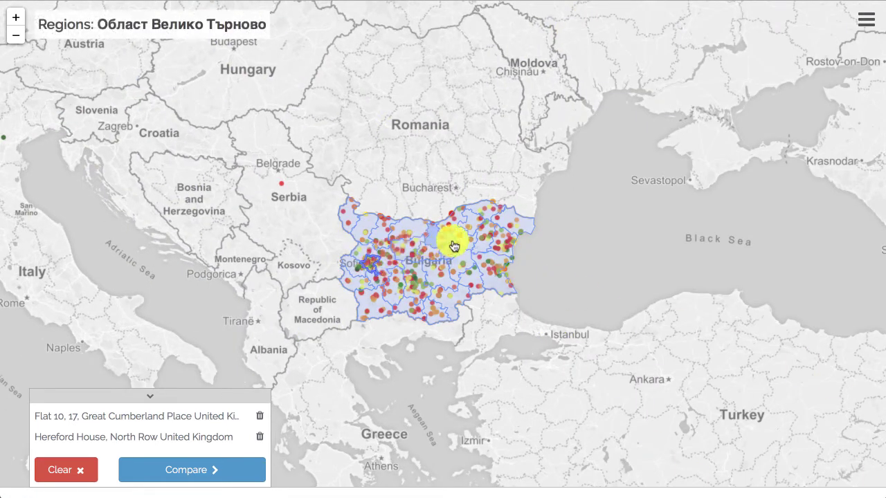
click(378, 263)
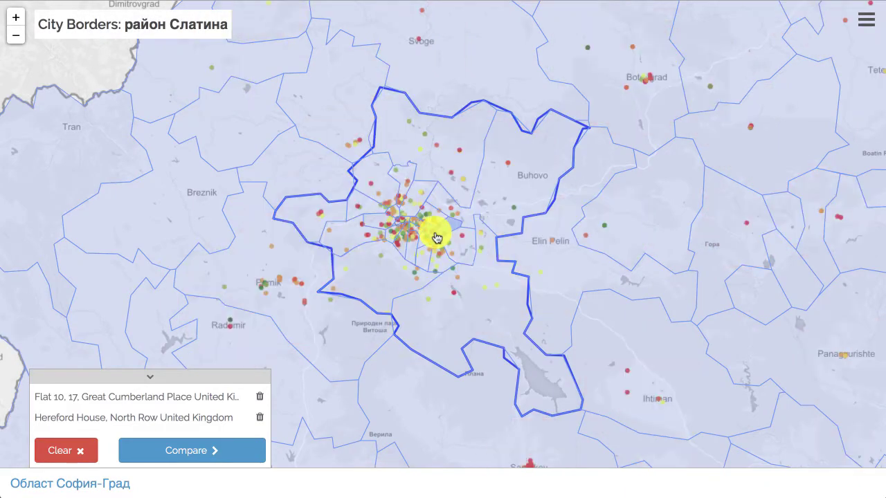
click(391, 237)
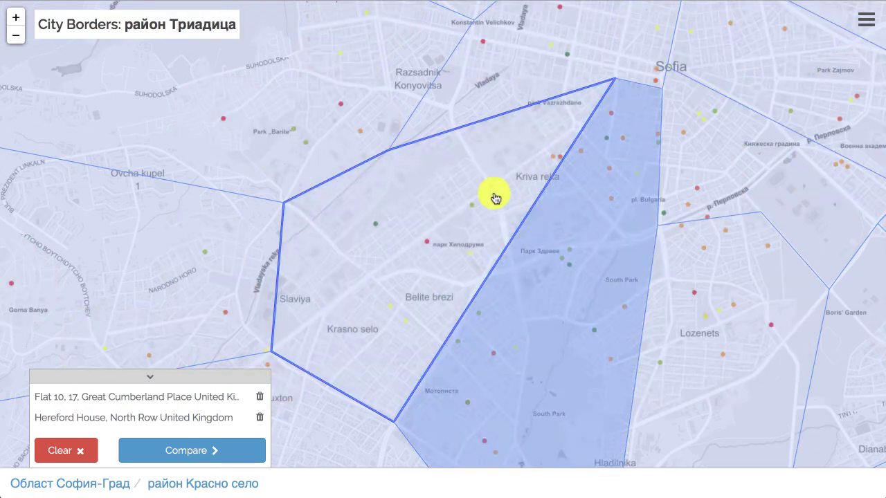
click(493, 197)
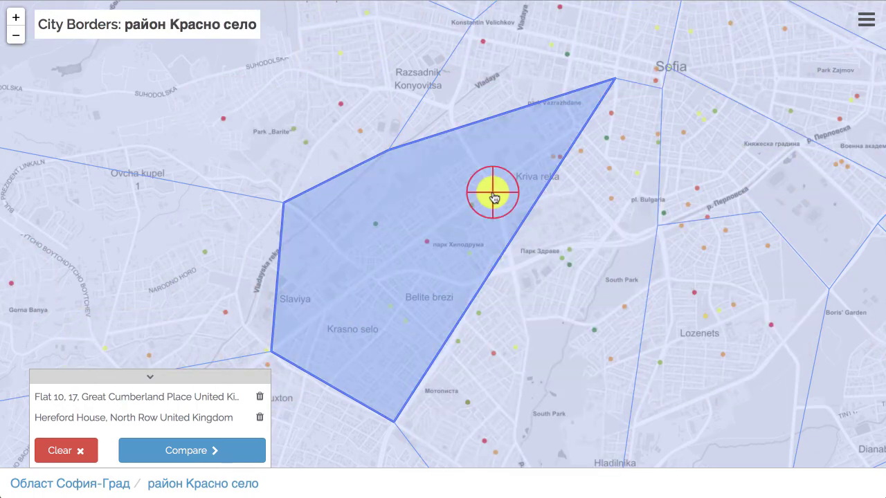
scroll(493, 196, up, 3)
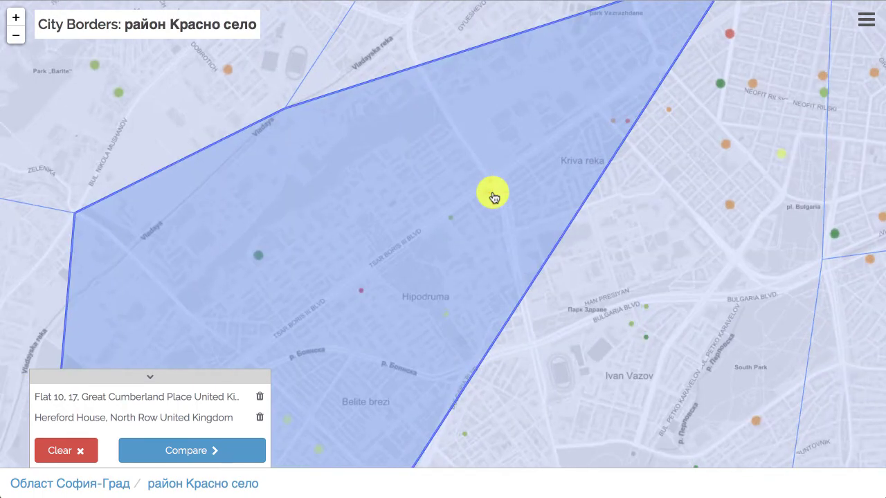
scroll(493, 196, up, 3)
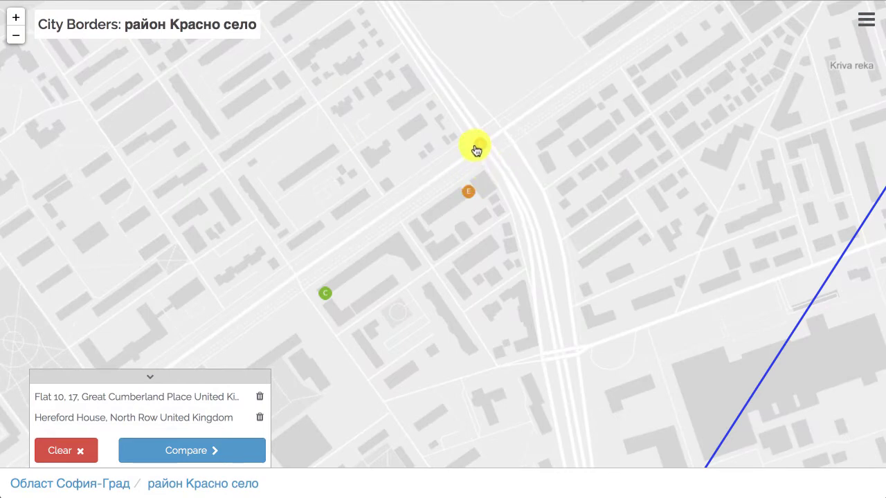
Add the E-rated Sofia kindergarten and C-rated Sofia retail store, then compare all four buildings' ratings
click(477, 150)
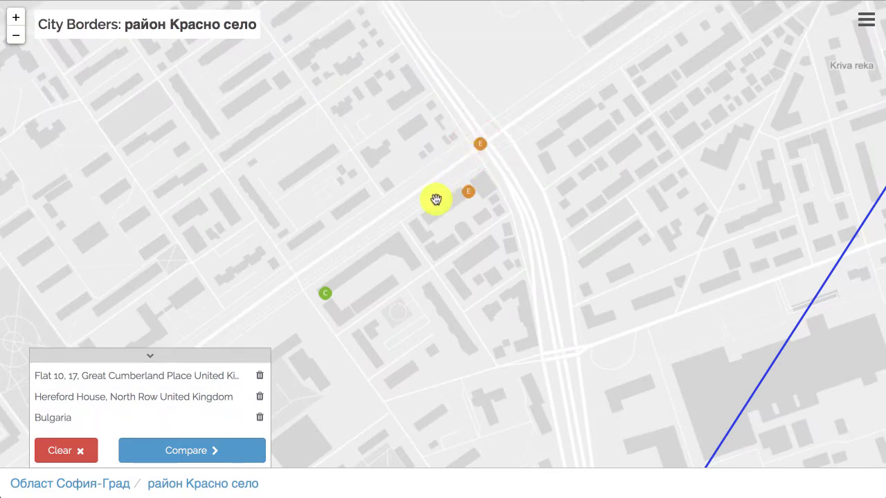
click(327, 296)
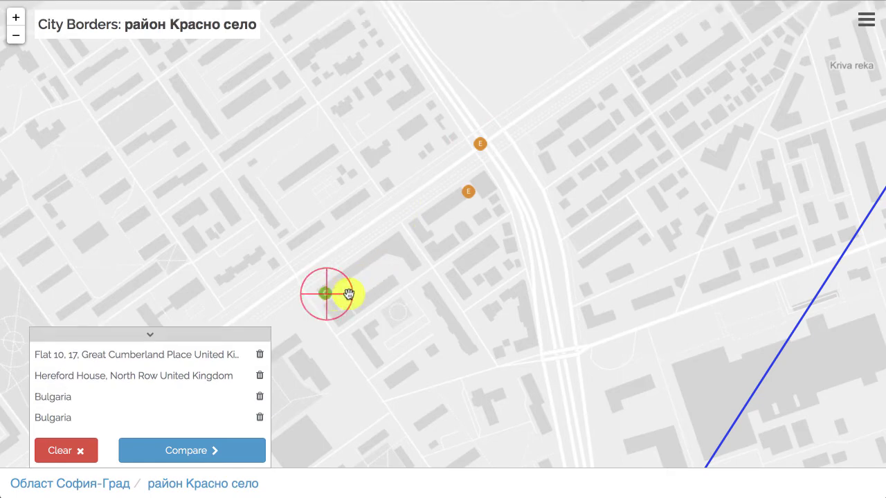
click(221, 453)
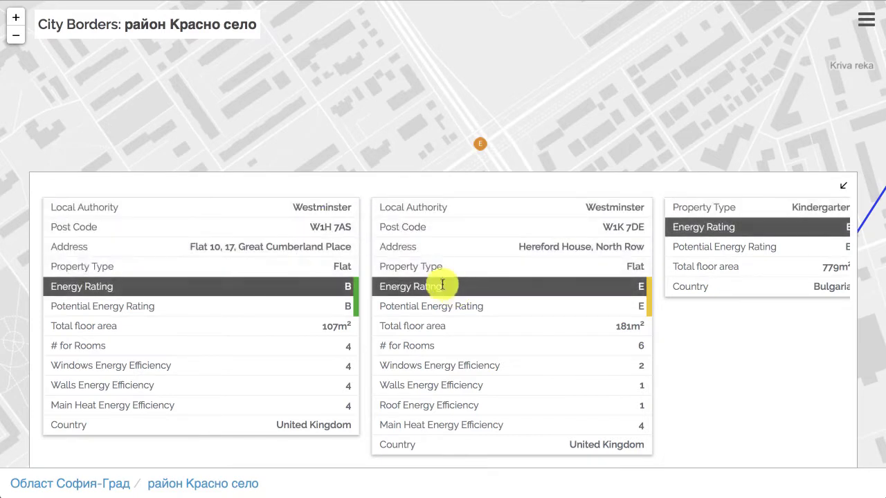
scroll(443, 280, right, 5)
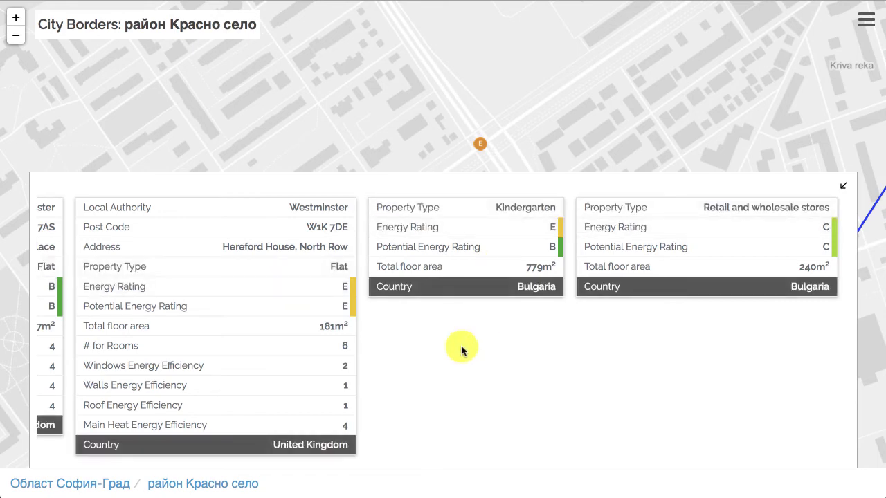
scroll(461, 348, left, 5)
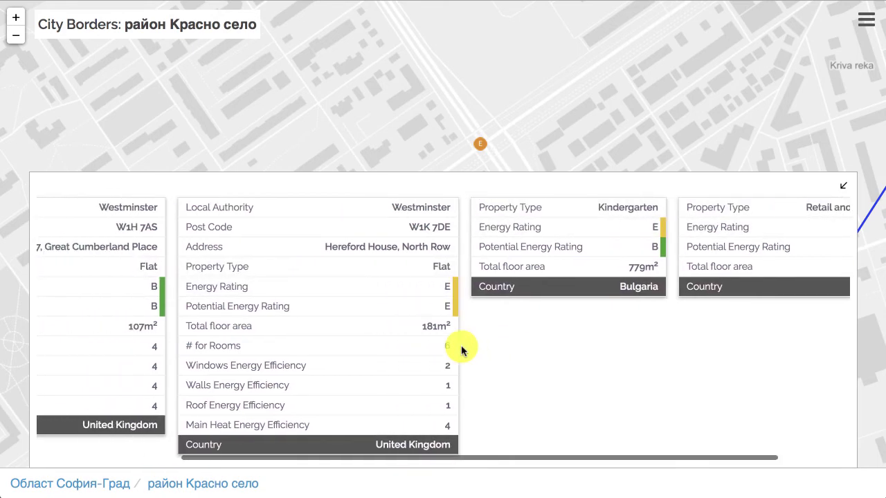
scroll(461, 346, left, 1)
scroll(461, 345, right, 4)
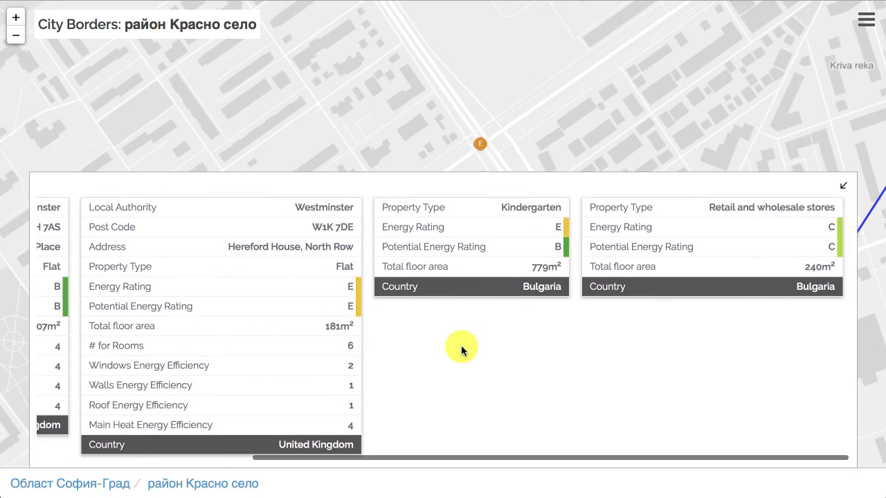
scroll(461, 345, left, 4)
scroll(461, 348, right, 5)
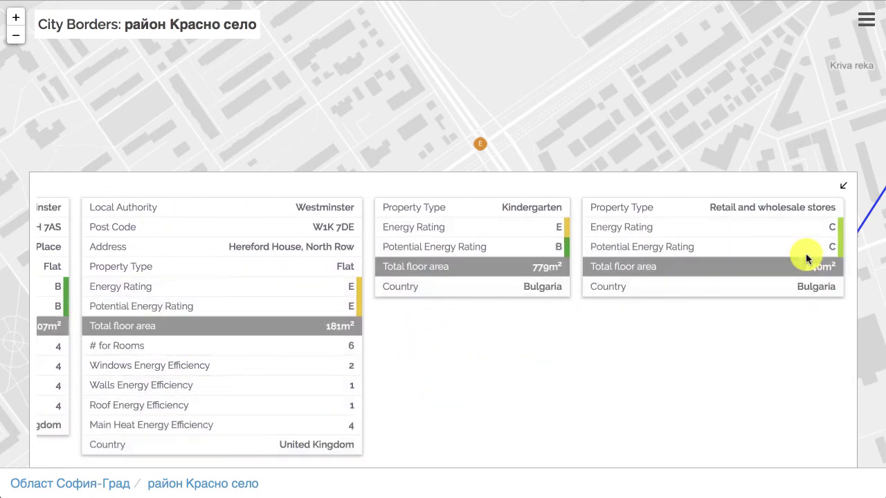
Remove the B-rated Westminster flat and one Sofia building, then compare the remaining two
click(844, 191)
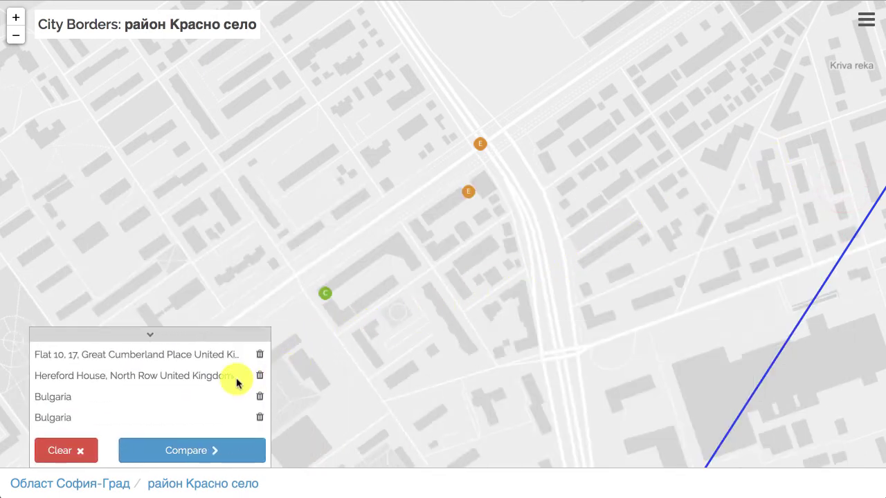
click(260, 357)
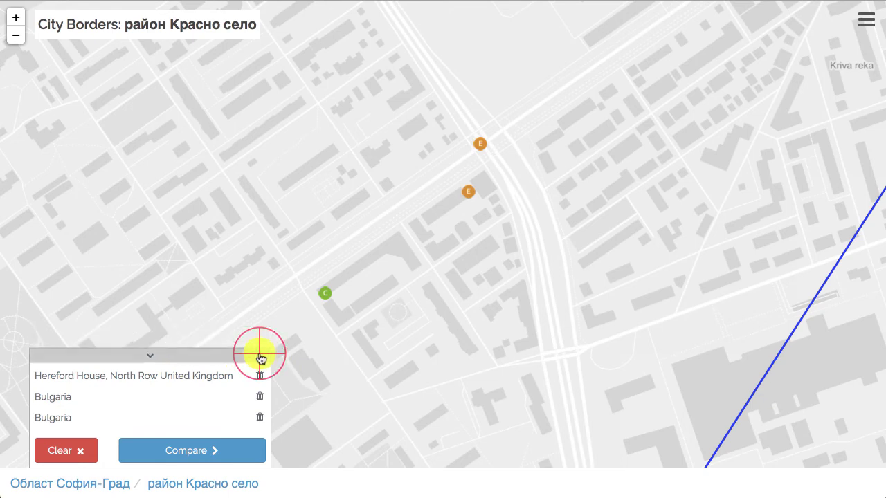
click(260, 398)
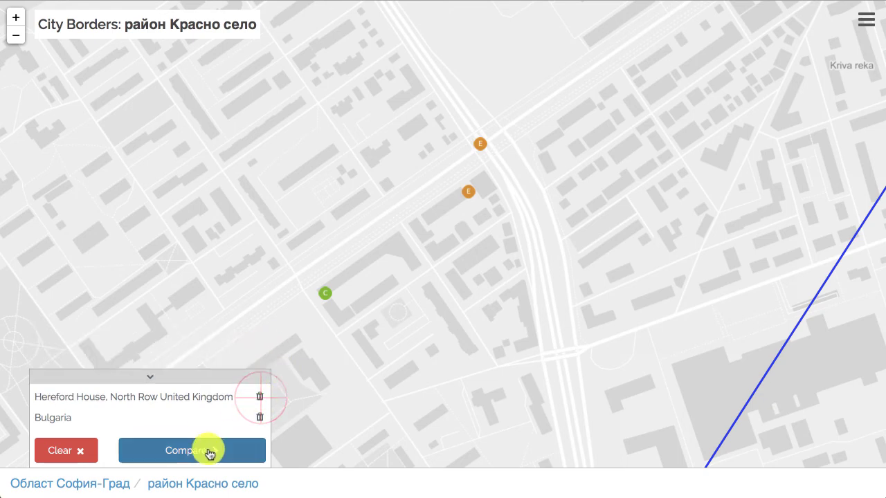
click(208, 451)
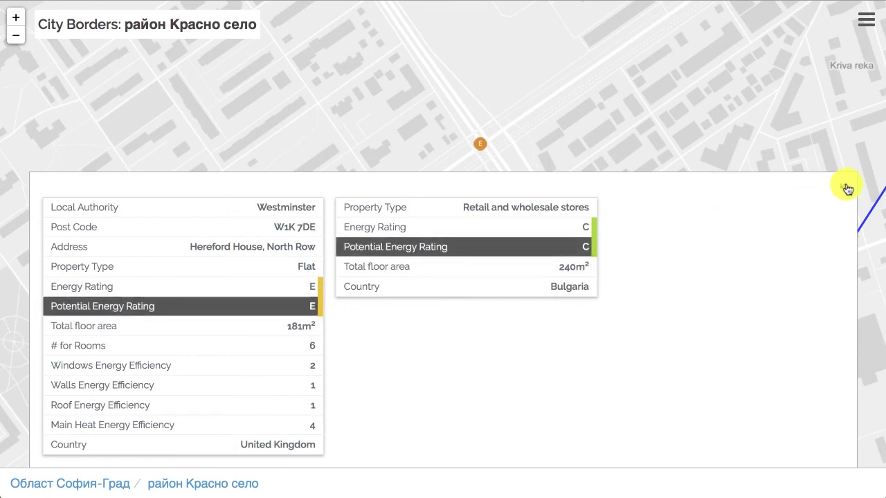
click(843, 185)
Clear the comparison list to 0 buildings, leaving the Krasno selo street map
click(67, 450)
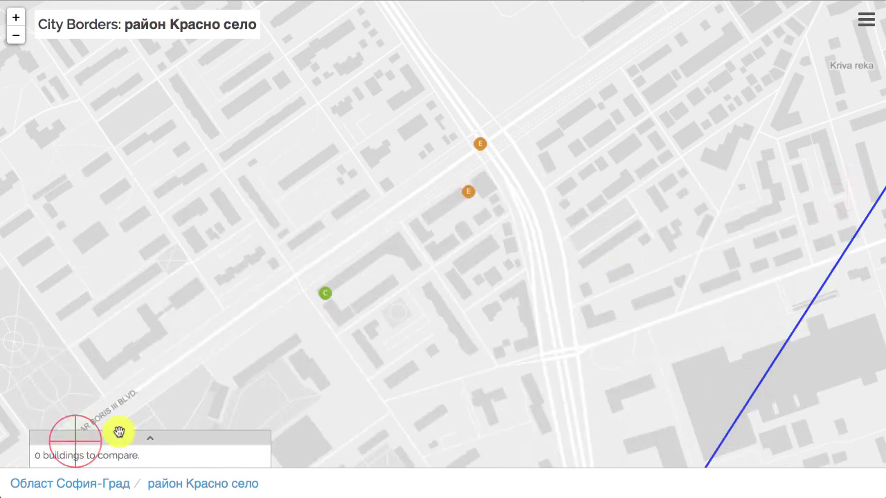
drag(545, 223, 388, 288)
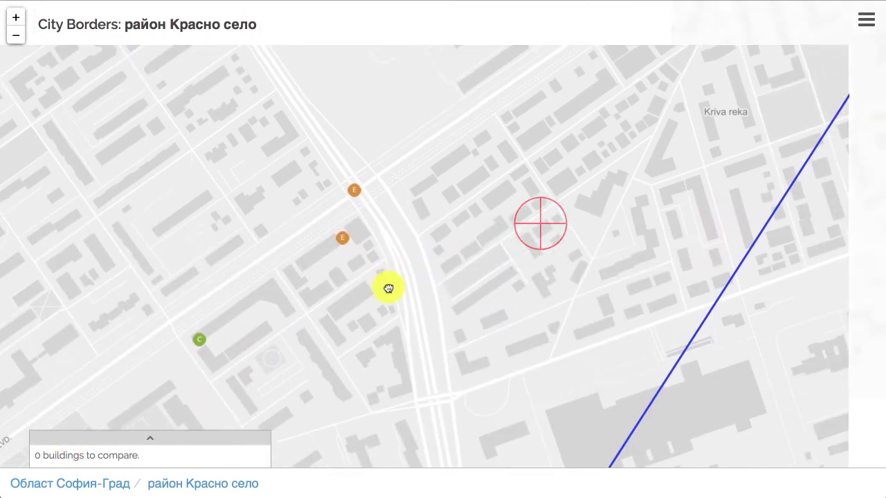
click(866, 19)
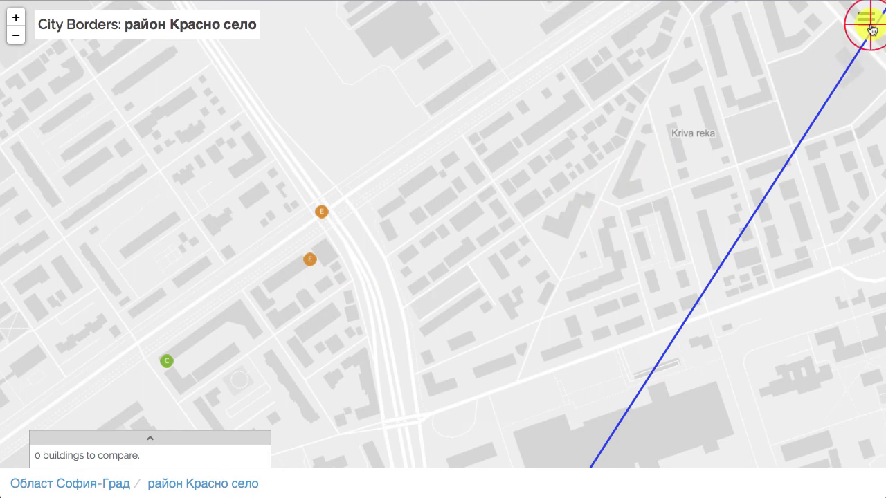